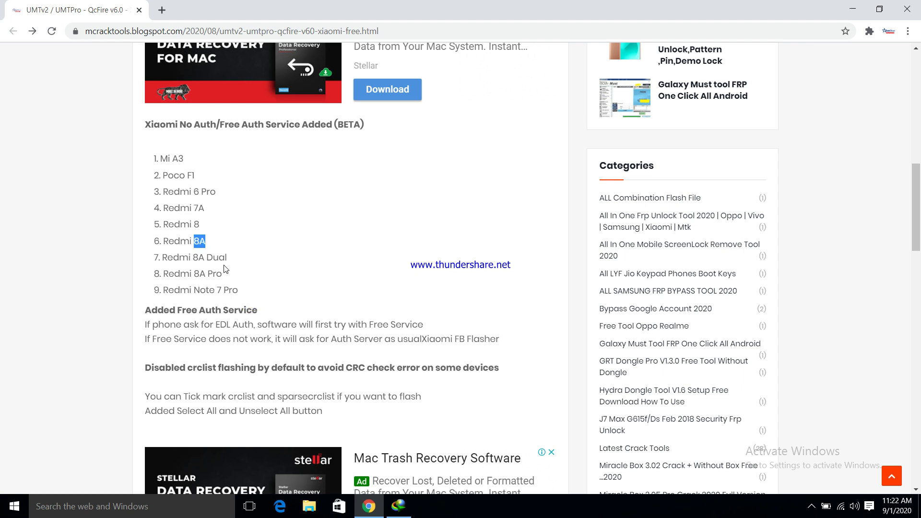
# Review the supported Xiaomi models and the free auth service and crclist notes in the QcFire v6.0 article.
pyautogui.doubleClick(216, 257)
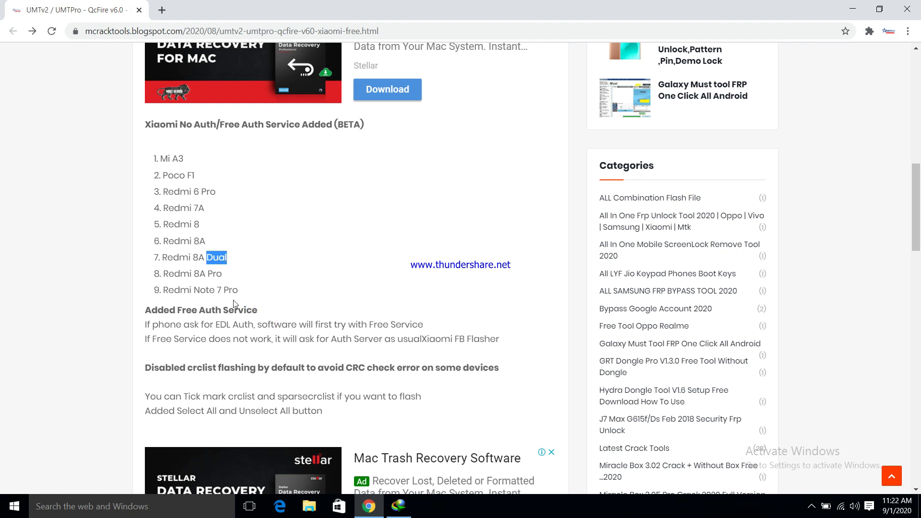
pyautogui.doubleClick(217, 275)
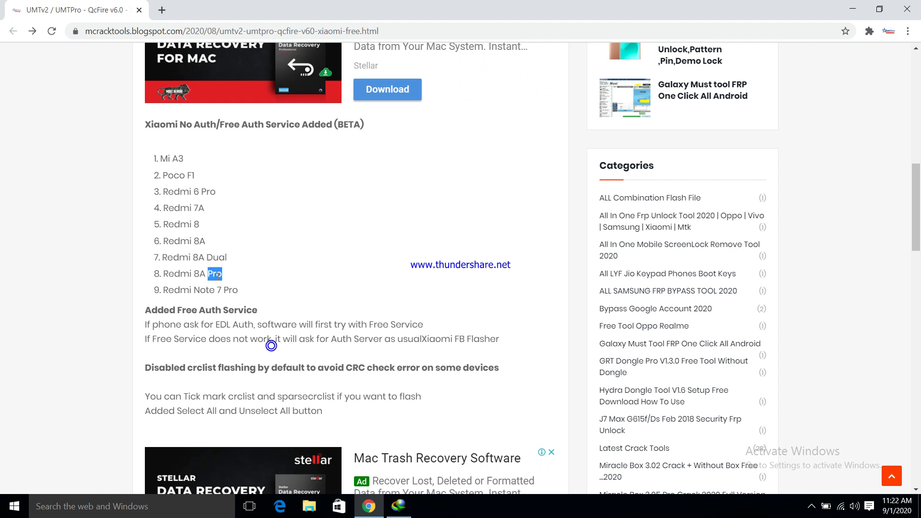
pyautogui.doubleClick(232, 289)
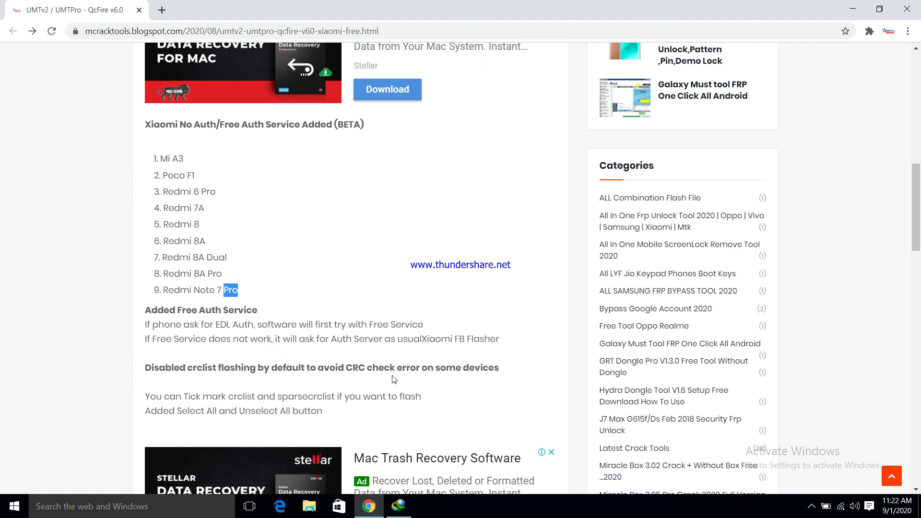
pyautogui.click(470, 339)
pyautogui.tripleClick(470, 338)
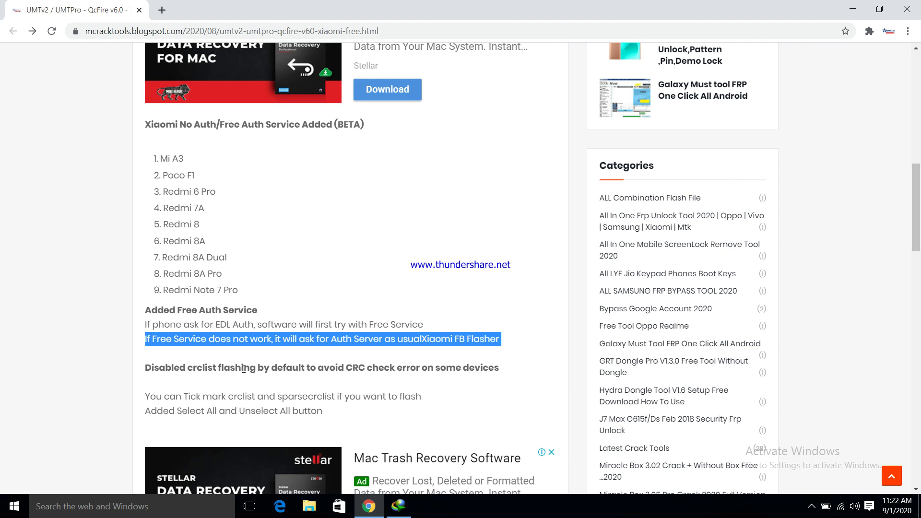
pyautogui.tripleClick(493, 370)
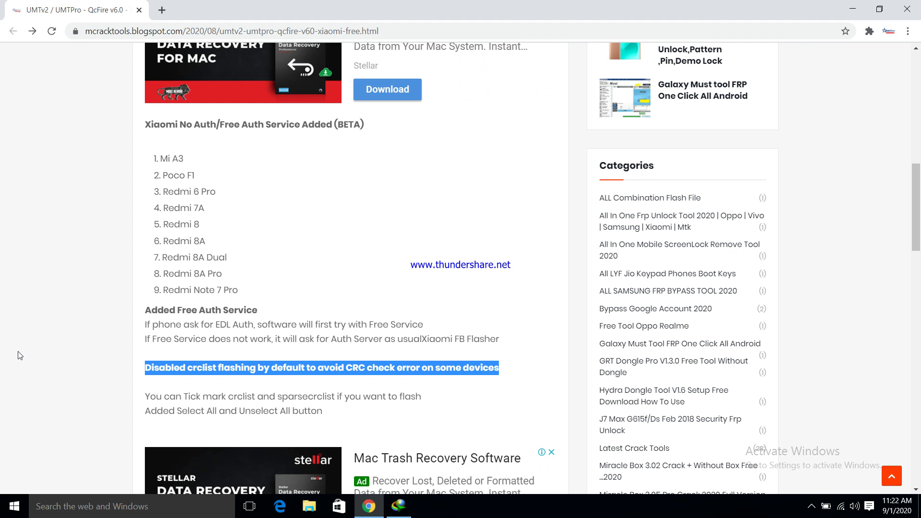
pyautogui.scroll(-11, 19, 355)
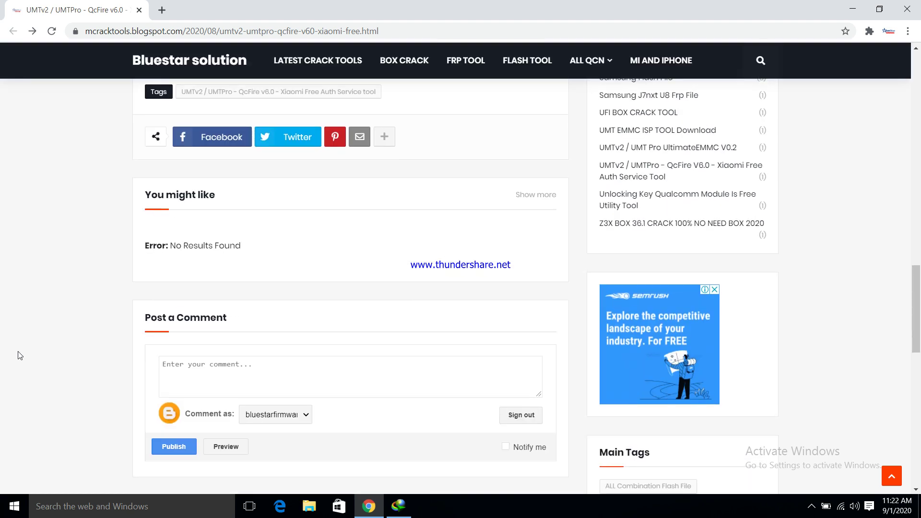
pyautogui.scroll(7, 19, 355)
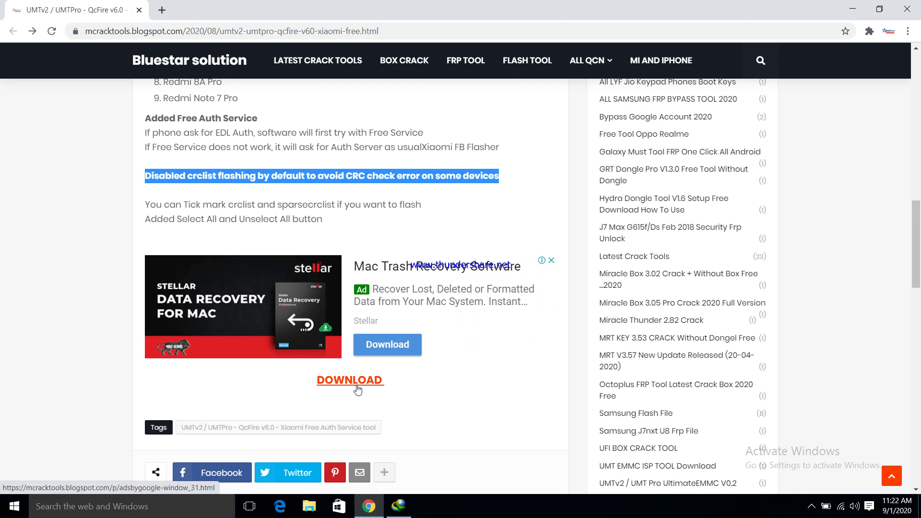
# Follow the article's DOWNLOAD link through the QcFire v6.0 page to the MediaFire file page.
pyautogui.doubleClick(401, 382)
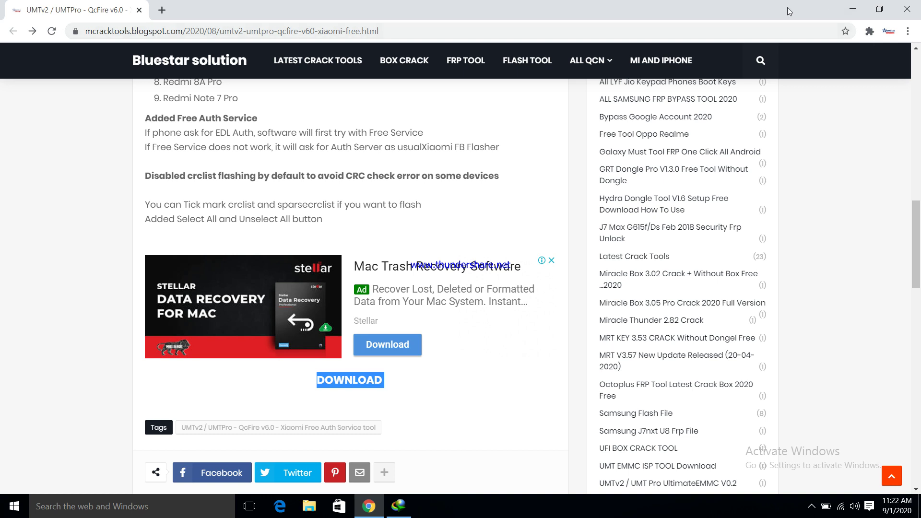
pyautogui.click(360, 386)
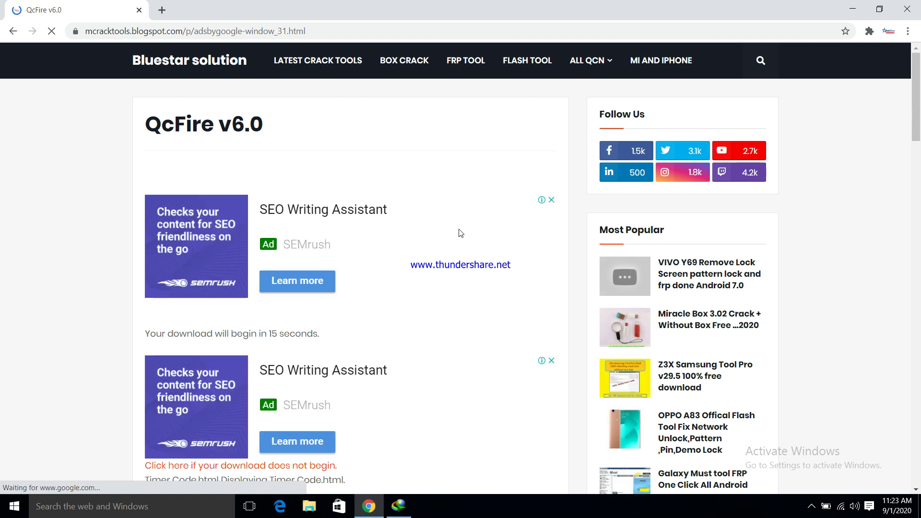
pyautogui.moveTo(920, 113); pyautogui.dragTo(920, 126)
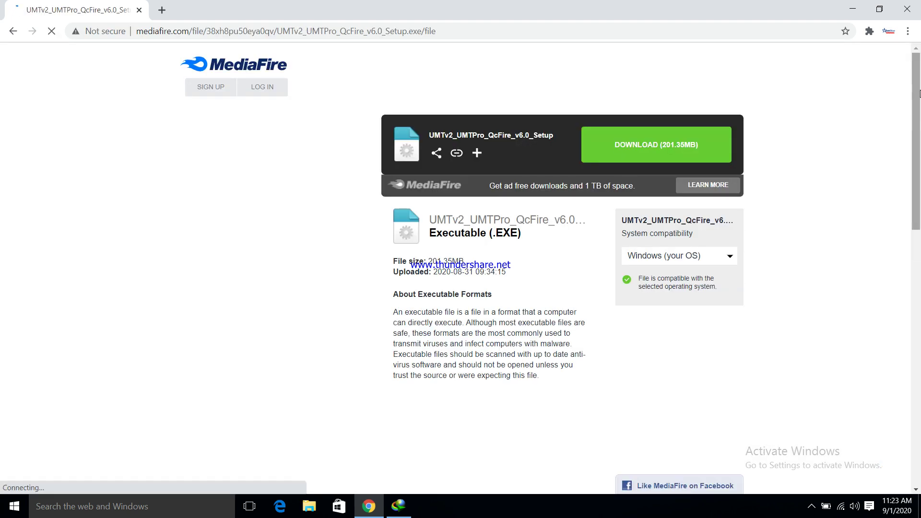
pyautogui.click(646, 155)
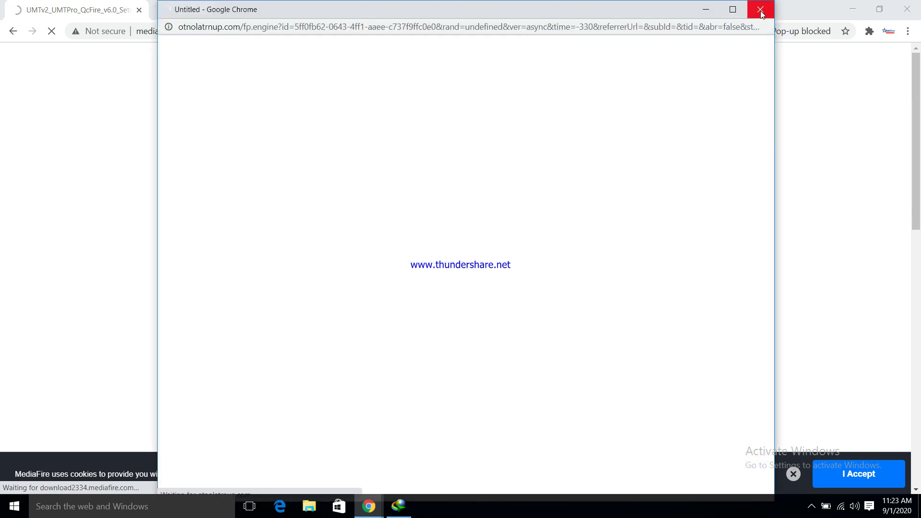
pyautogui.click(761, 10)
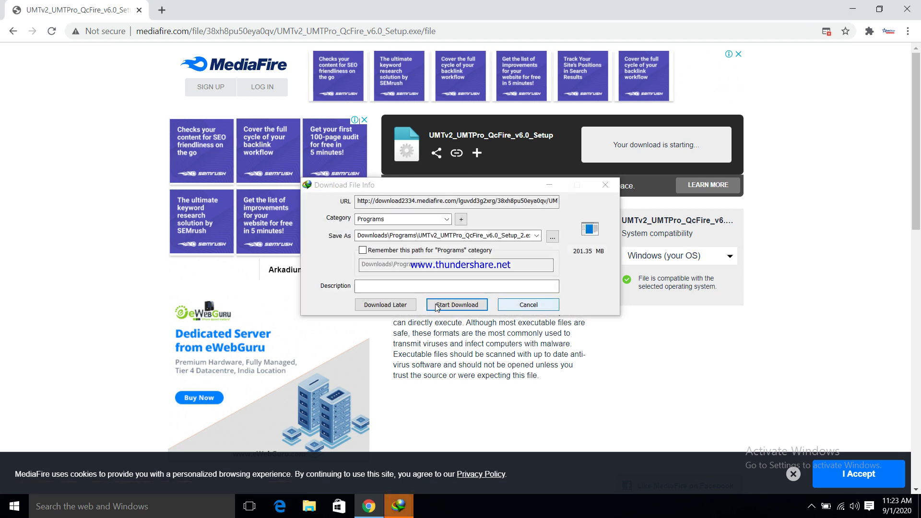
pyautogui.click(509, 305)
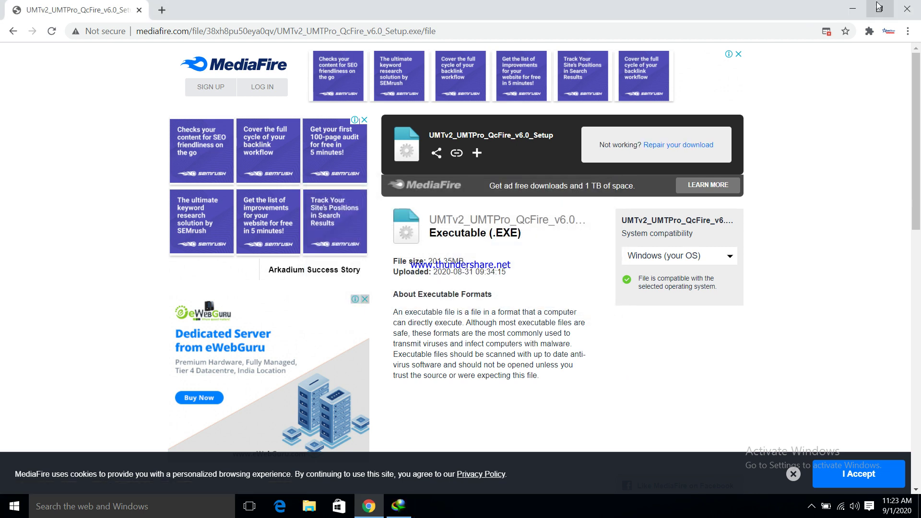
# Minimize the browser and dismiss the download completion message to get back to a clear desktop.
pyautogui.click(853, 9)
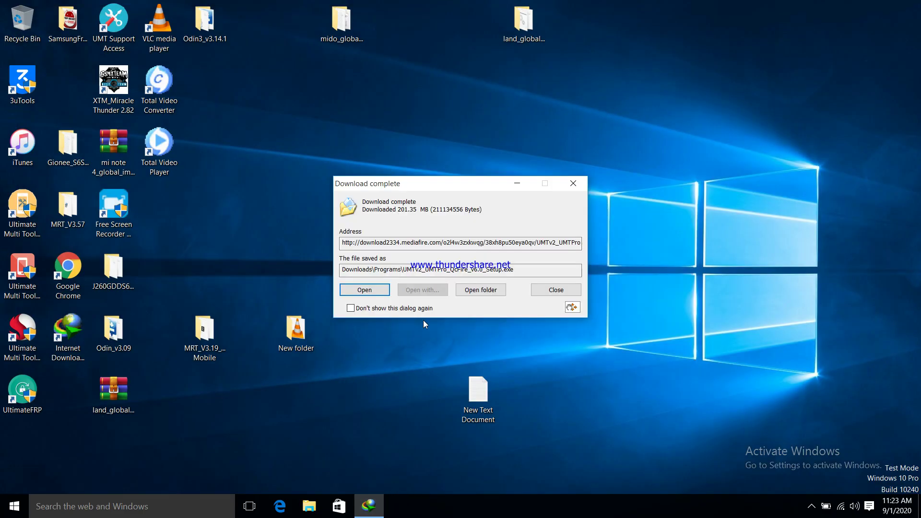
pyautogui.press('Escape')
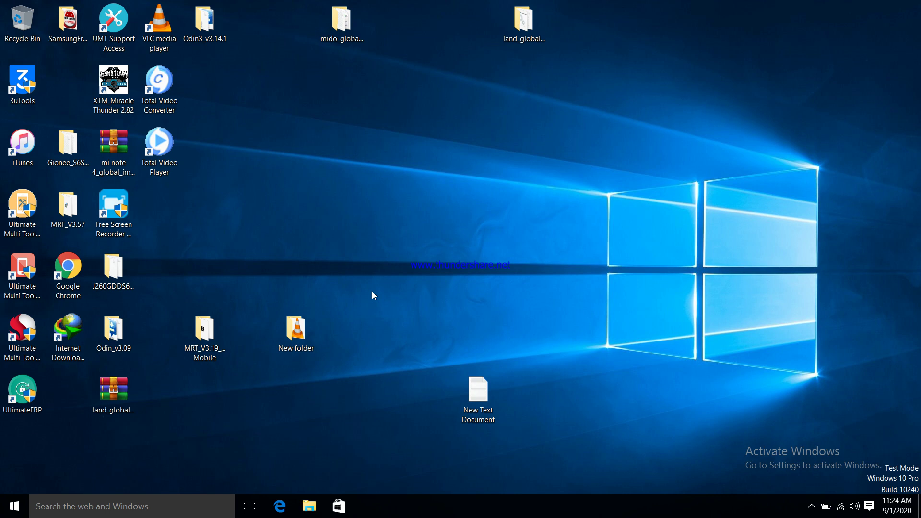
pyautogui.rightClick(372, 291)
pyautogui.click(414, 346)
pyautogui.rightClick(414, 347)
pyautogui.click(446, 226)
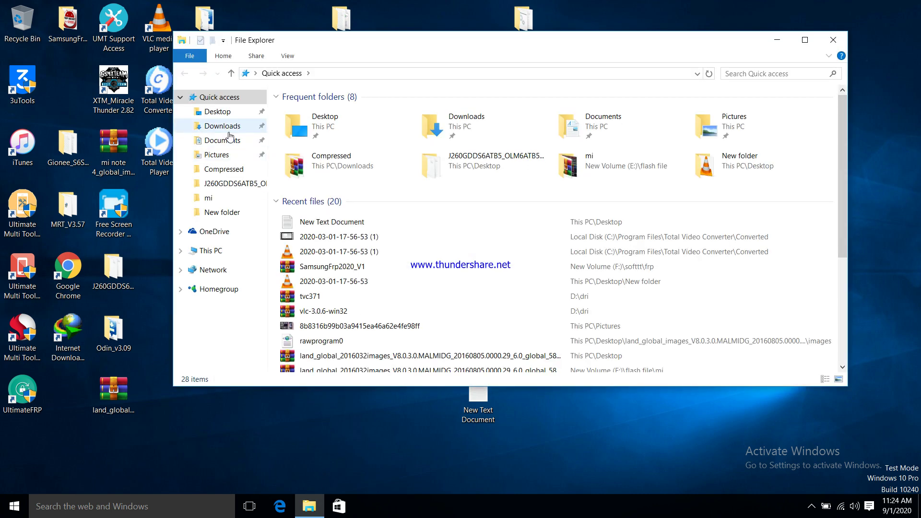
# Find the UMTv2_UMTPro_QcFire_v6.0_Setup installer in the Programs folder of Downloads and launch it.
pyautogui.click(225, 127)
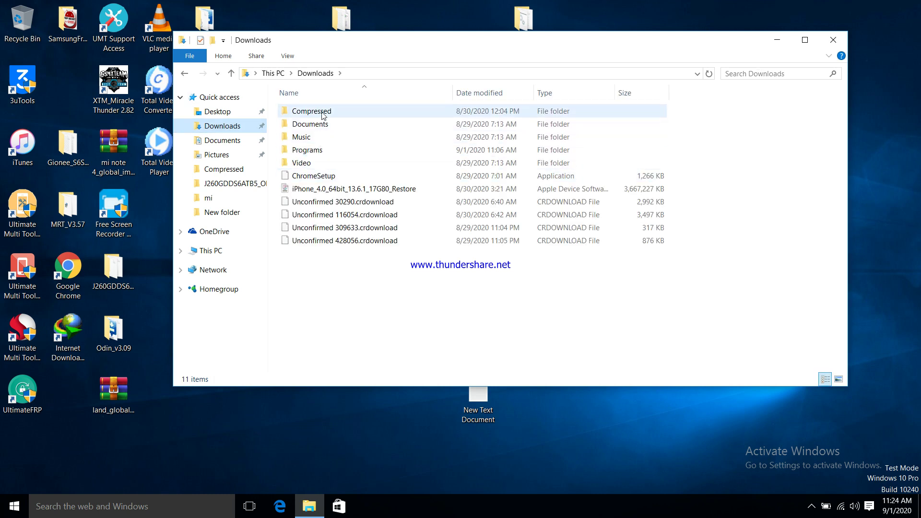
pyautogui.doubleClick(322, 116)
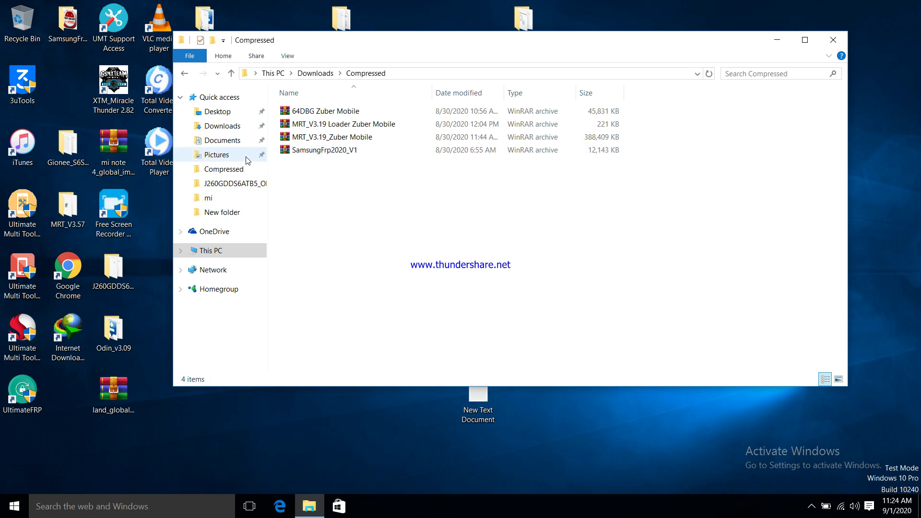
pyautogui.click(230, 126)
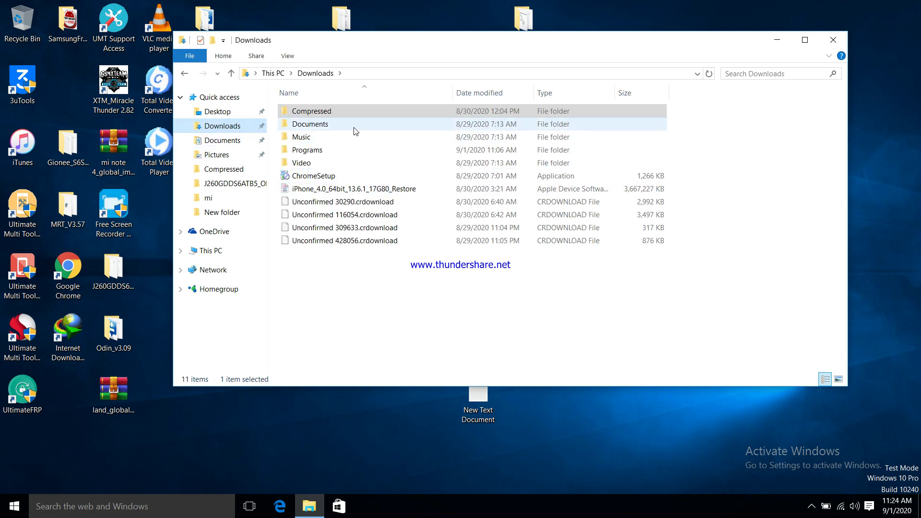
pyautogui.click(342, 152)
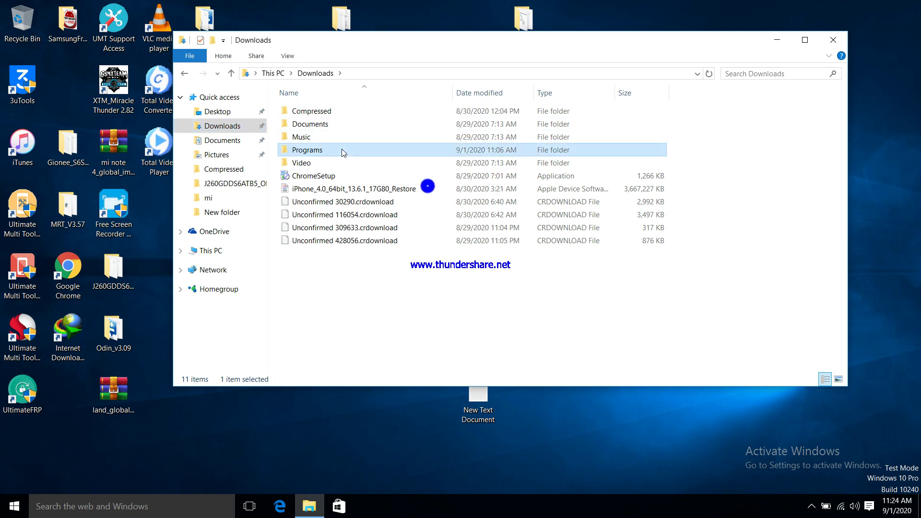
pyautogui.doubleClick(342, 150)
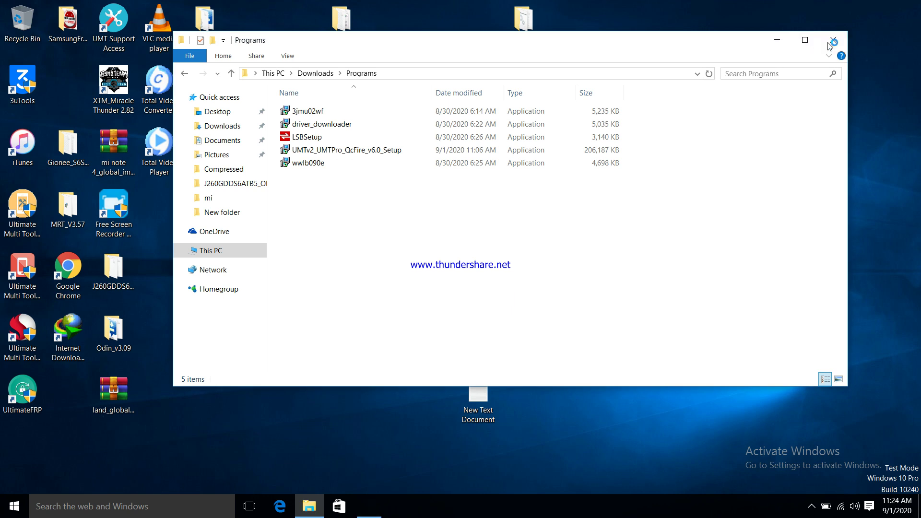
# Close the file window and accept the license agreement in the QcFire setup wizard.
pyautogui.click(830, 44)
pyautogui.click(389, 311)
pyautogui.moveTo(572, 232); pyautogui.dragTo(577, 275)
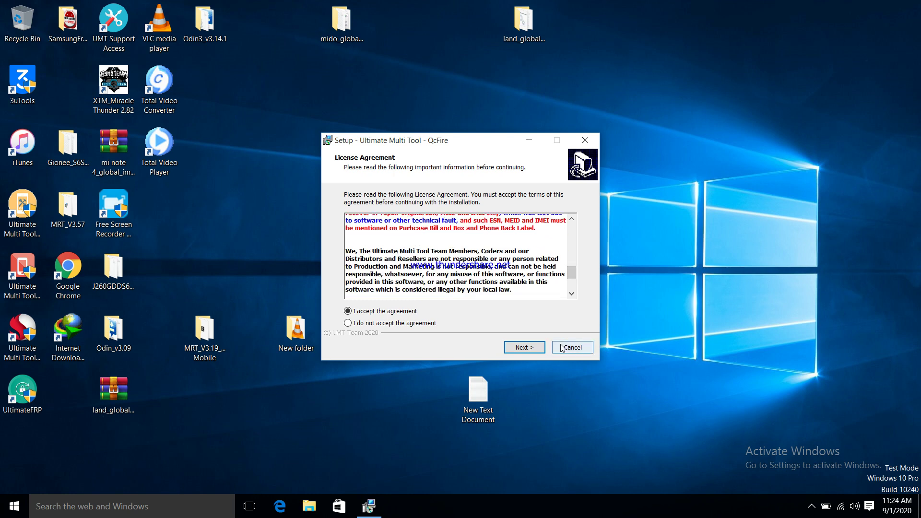
pyautogui.click(538, 347)
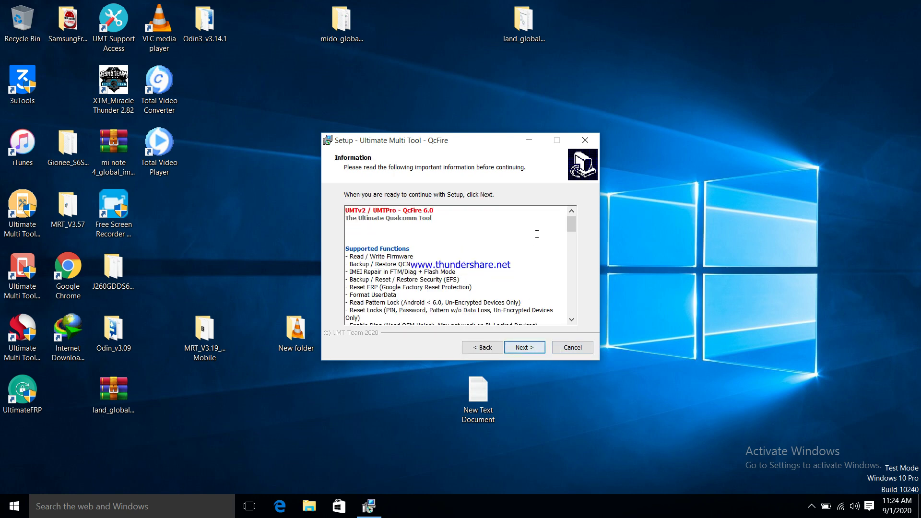
# Read the release information in setup, keep the desktop and Quick Launch shortcuts, and start the QcFire installation.
pyautogui.moveTo(572, 222); pyautogui.dragTo(577, 253)
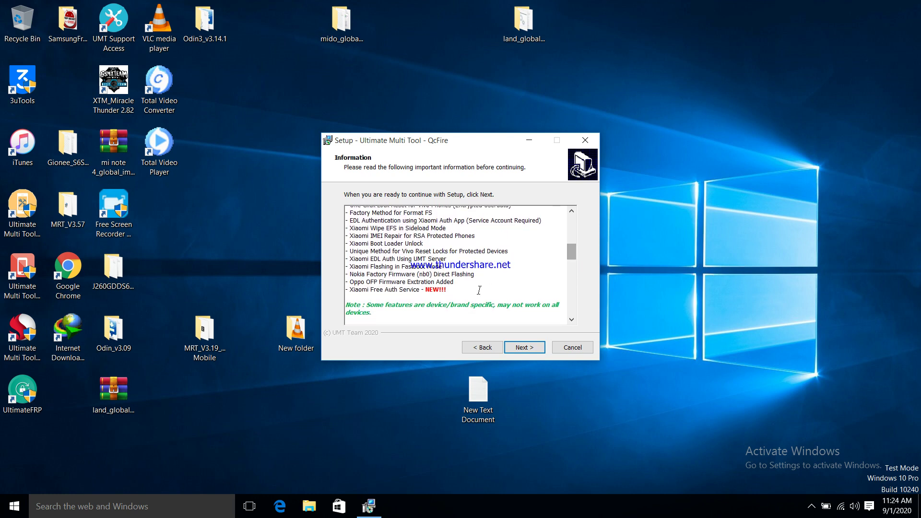
pyautogui.moveTo(455, 290); pyautogui.dragTo(350, 290)
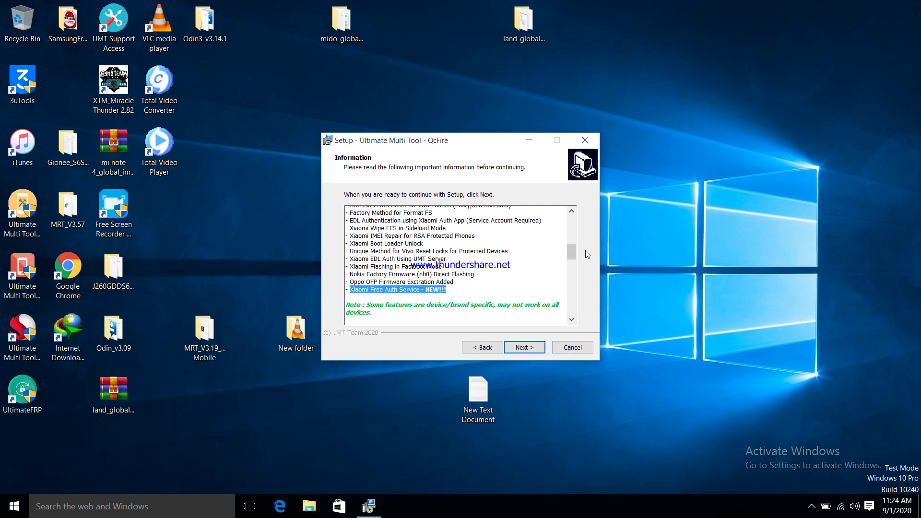
pyautogui.moveTo(574, 249); pyautogui.dragTo(580, 272)
pyautogui.moveTo(403, 304); pyautogui.dragTo(345, 235)
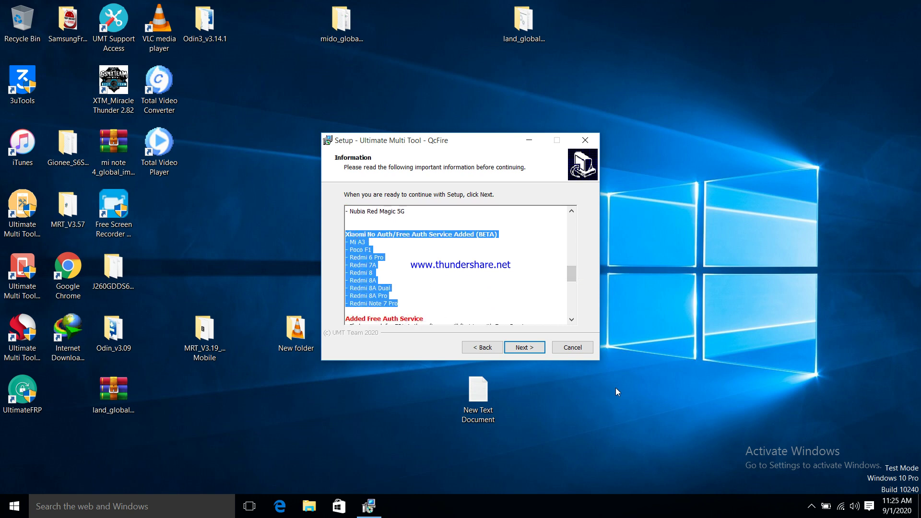
pyautogui.click(537, 349)
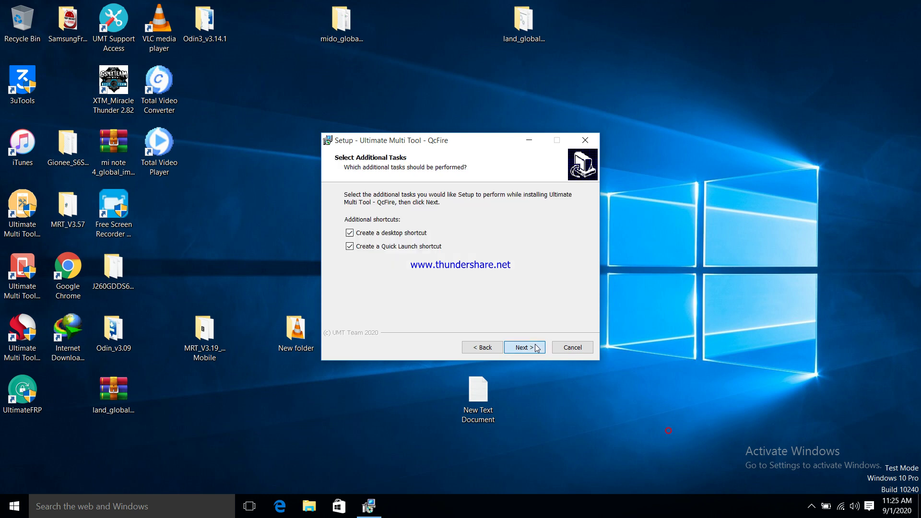
pyautogui.click(536, 348)
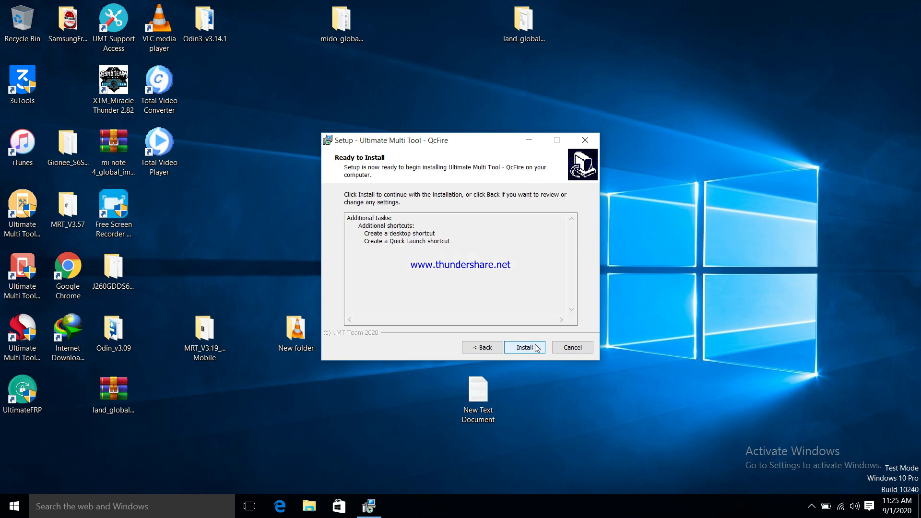
pyautogui.click(536, 349)
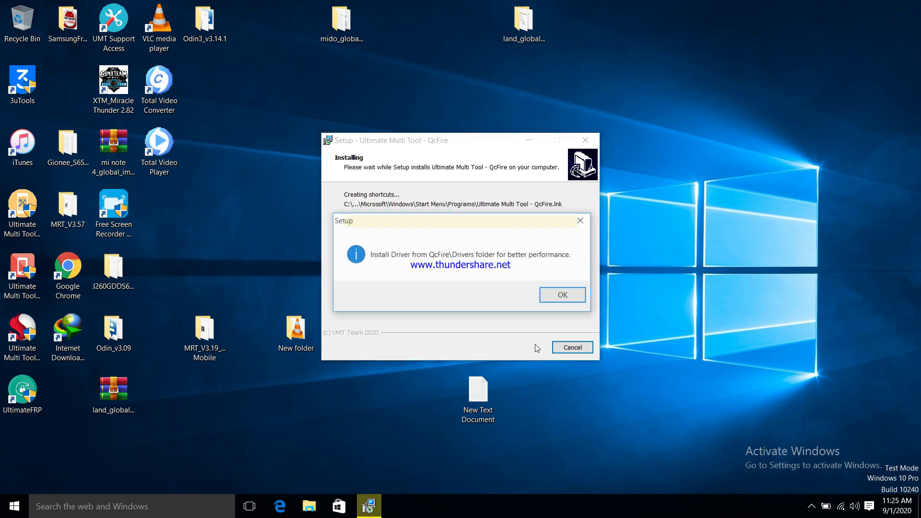
# Acknowledge the driver notice and finish the setup with Run QcFire v6.0 left enabled.
pyautogui.click(558, 295)
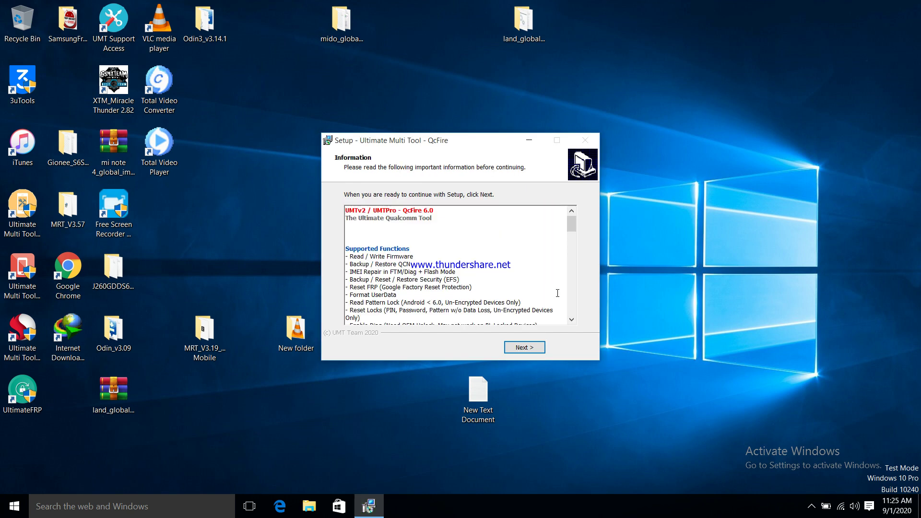
pyautogui.click(519, 352)
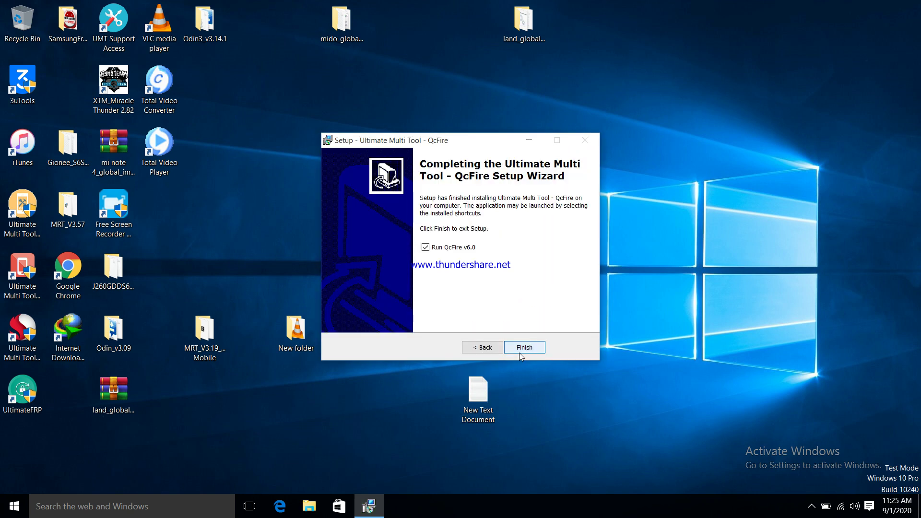
pyautogui.click(519, 352)
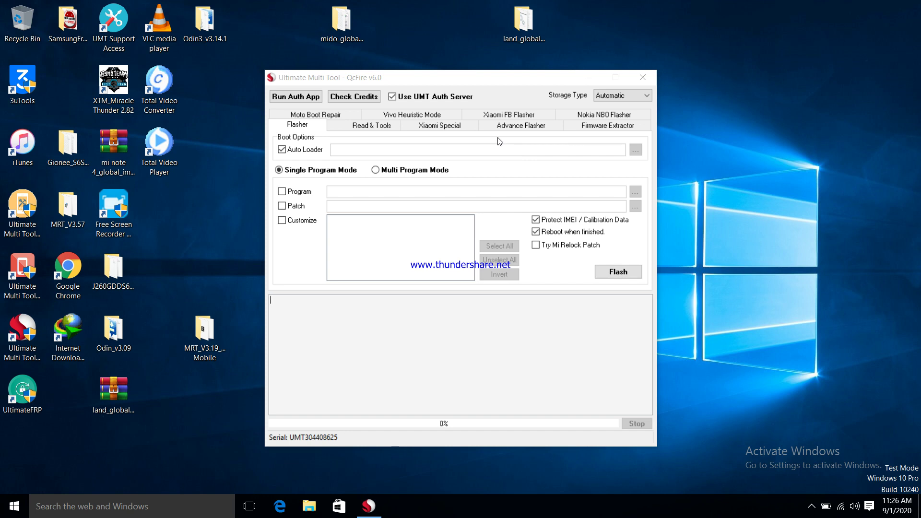
# Examine the Read & Tools and Xiaomi Special functions offered in QcFire v6.0.
pyautogui.click(380, 134)
pyautogui.click(385, 126)
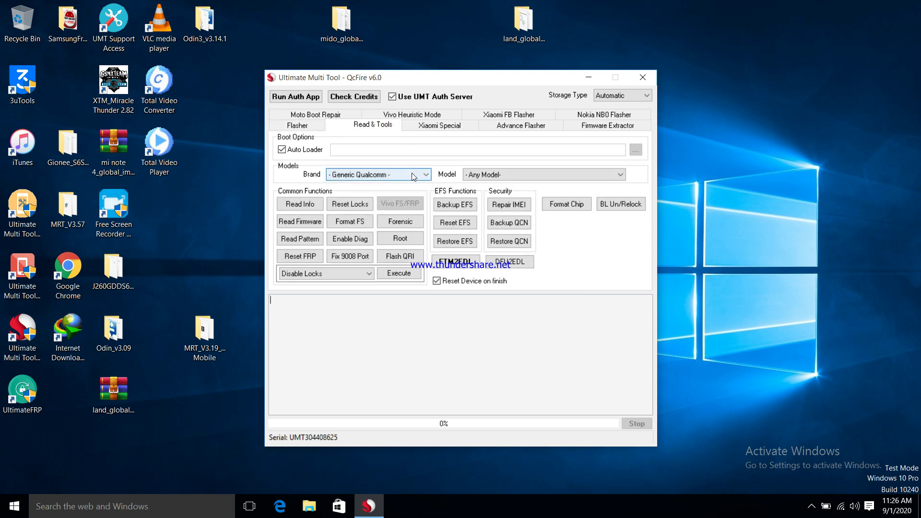
pyautogui.click(429, 127)
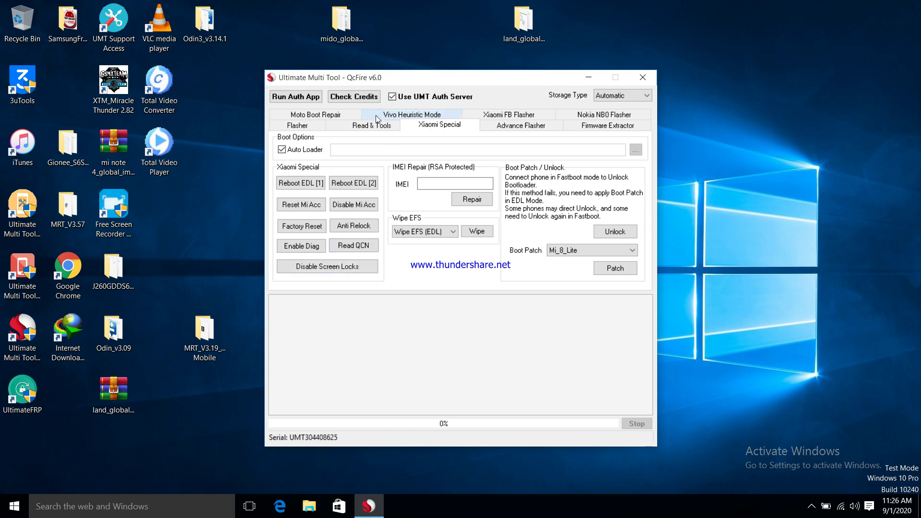
pyautogui.click(378, 128)
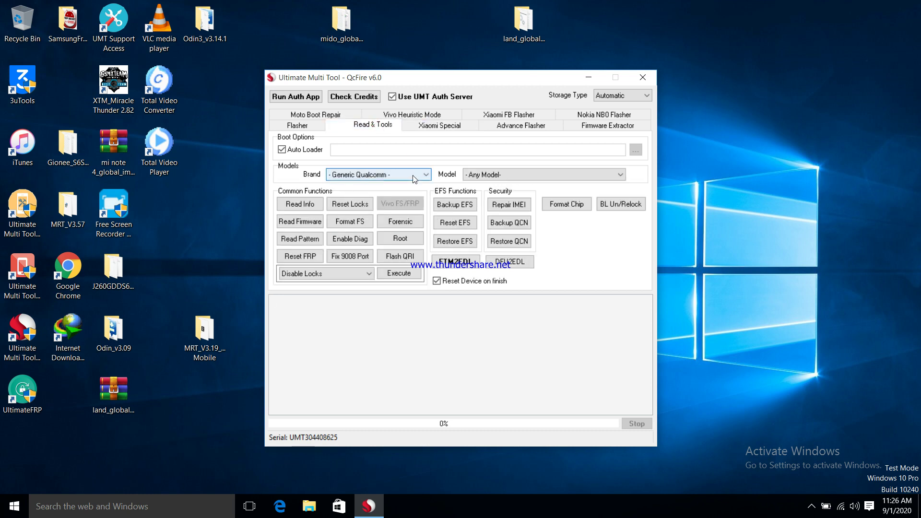
# Choose Xiaomi_No_Auth as the brand and check which phone models are offered for it.
pyautogui.click(425, 174)
pyautogui.moveTo(427, 201); pyautogui.dragTo(429, 342)
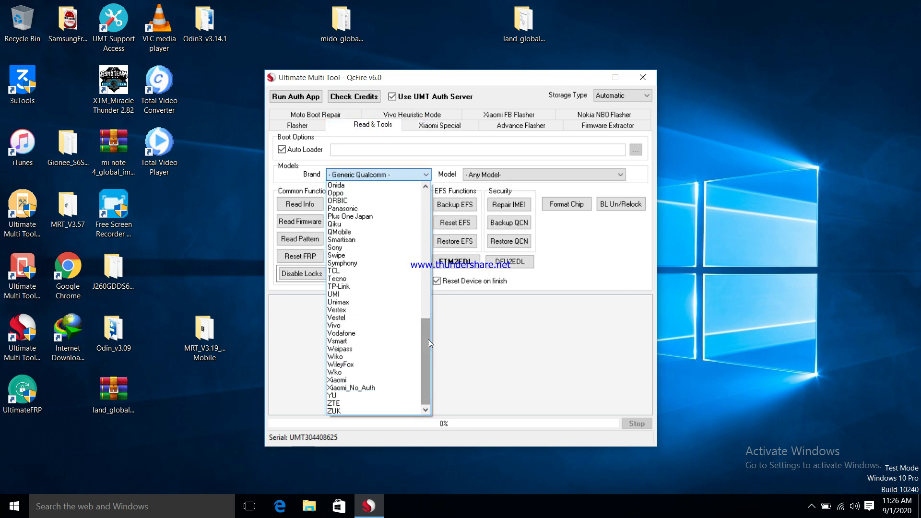
pyautogui.click(378, 387)
pyautogui.click(543, 174)
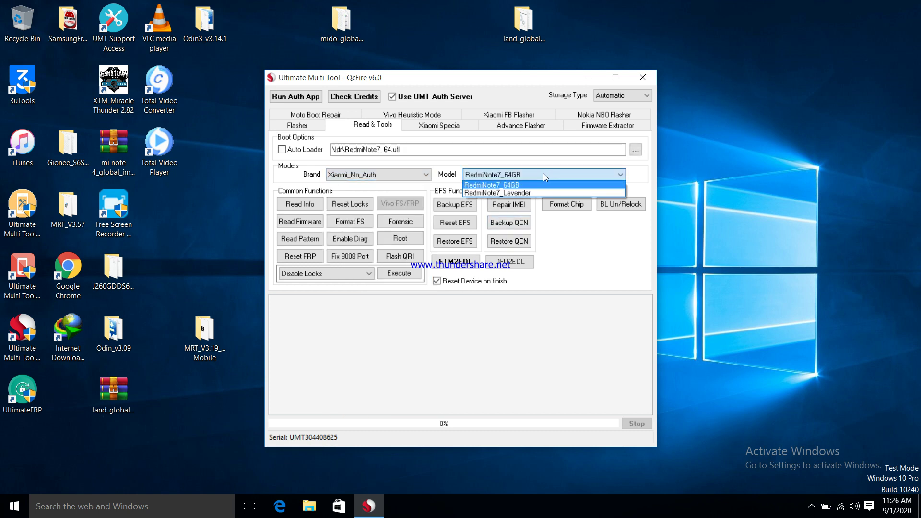
pyautogui.click(426, 172)
# Set the brand to Xiaomi and look through its full list of supported models without choosing another one.
pyautogui.click(426, 173)
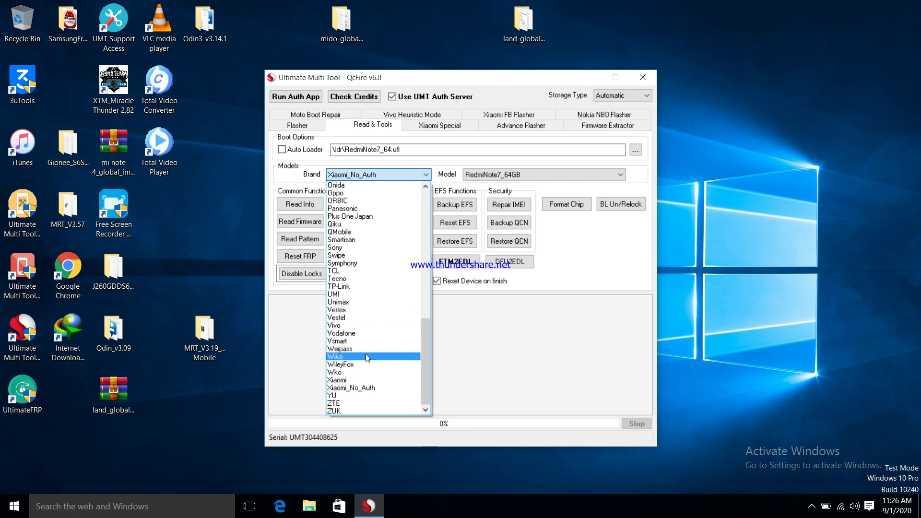
pyautogui.click(350, 380)
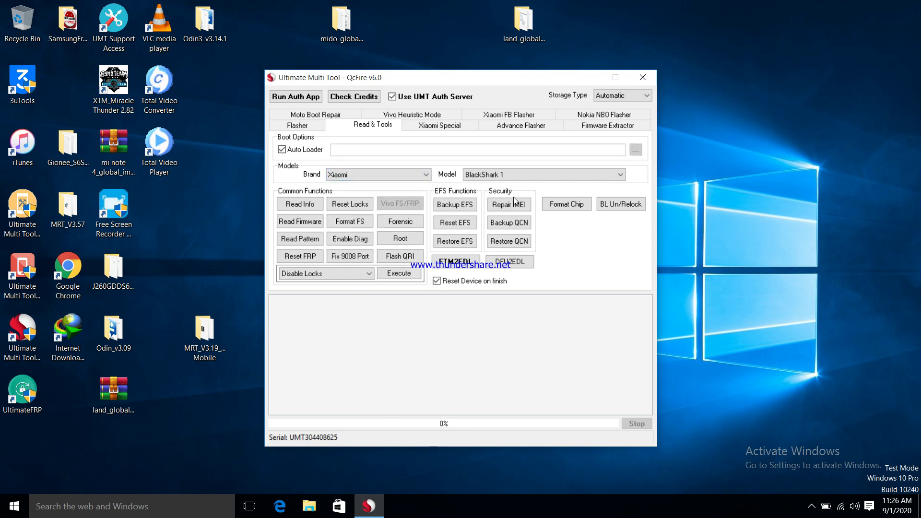
pyautogui.click(529, 174)
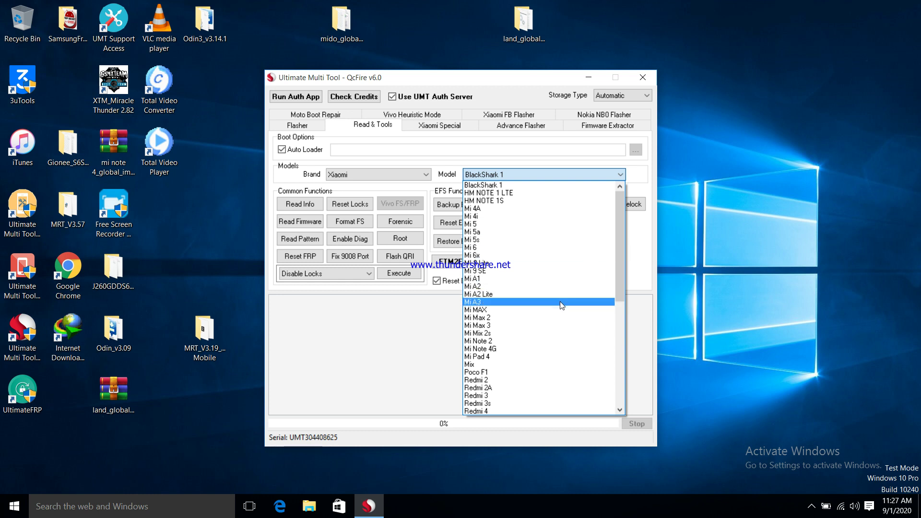
pyautogui.moveTo(621, 275); pyautogui.dragTo(617, 335)
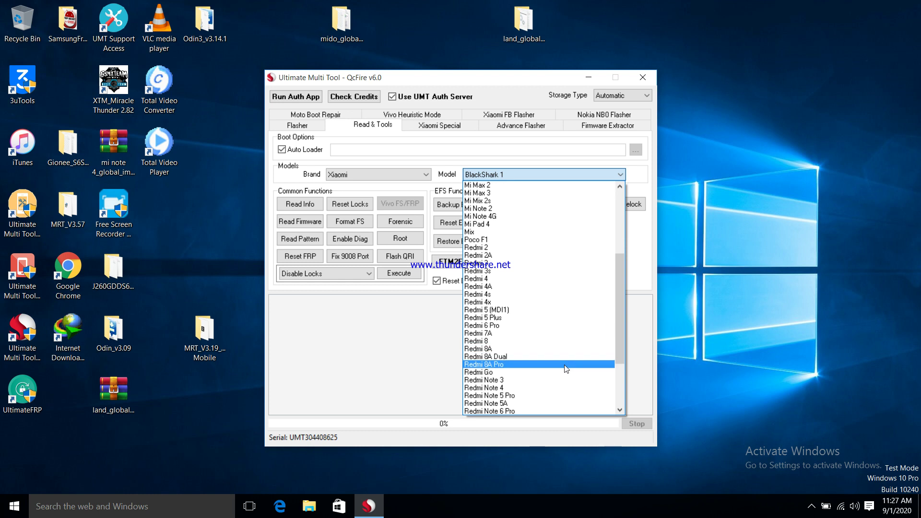
pyautogui.moveTo(621, 354); pyautogui.dragTo(617, 393)
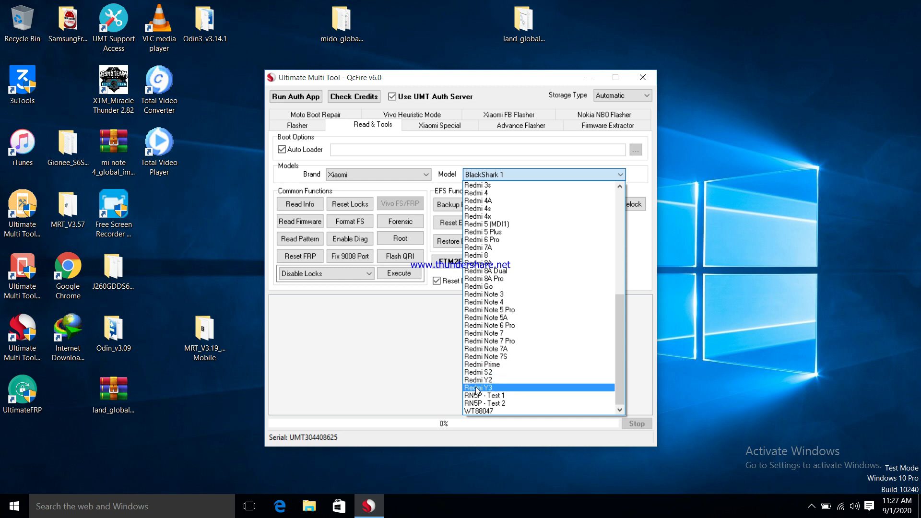
pyautogui.click(367, 369)
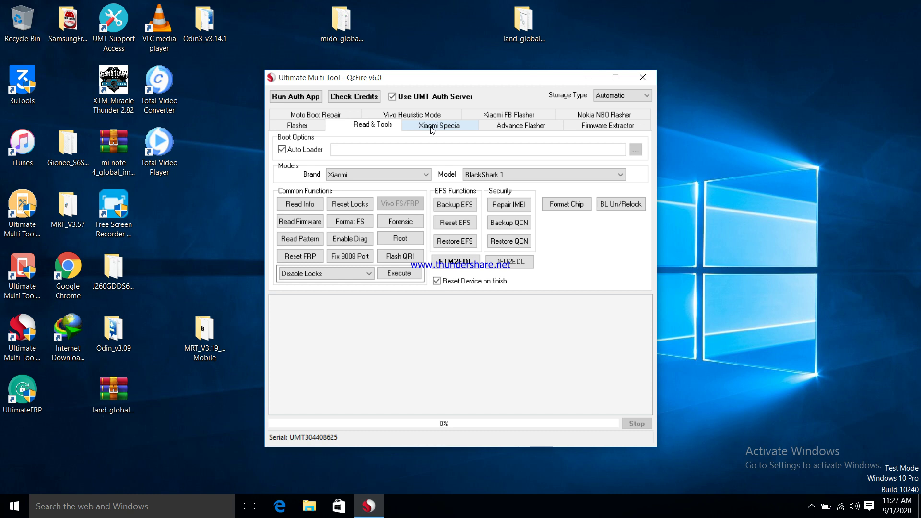
# Show the Firmware Extractor functions for converting APP firmware and extracting OFP firmware.
pyautogui.click(589, 128)
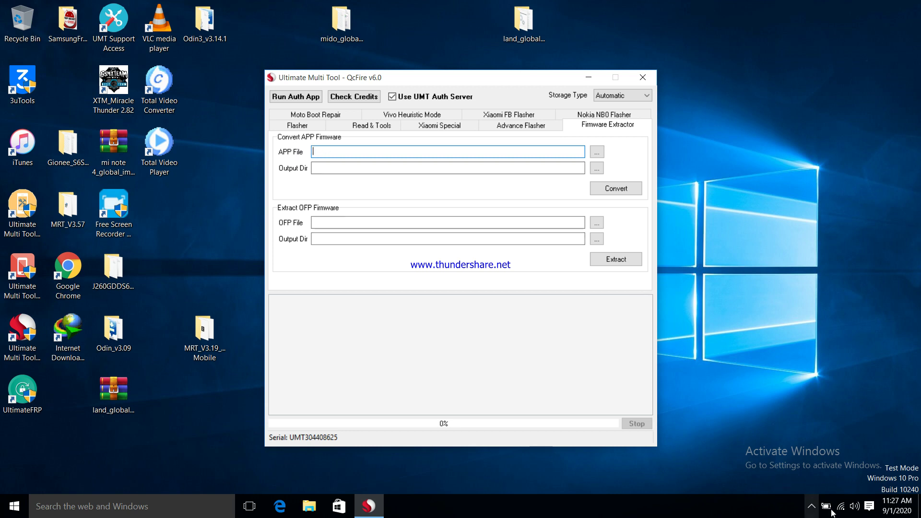
pyautogui.click(811, 507)
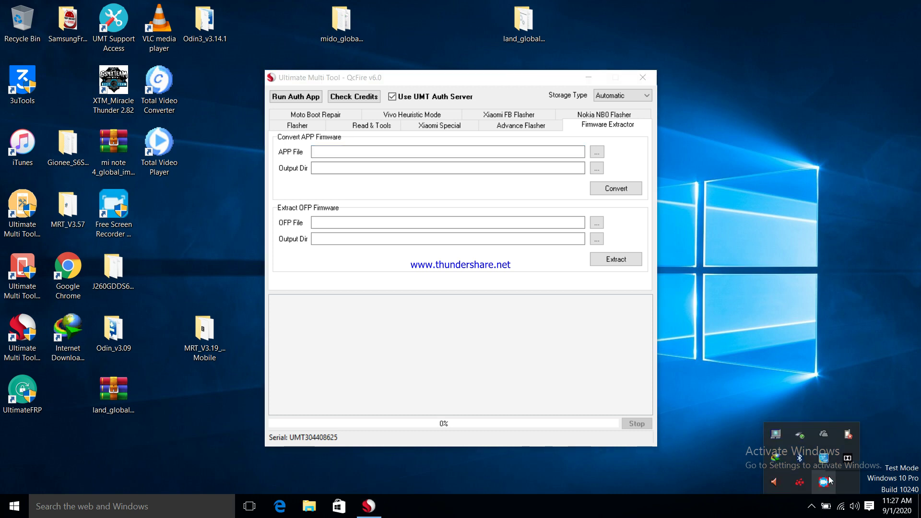